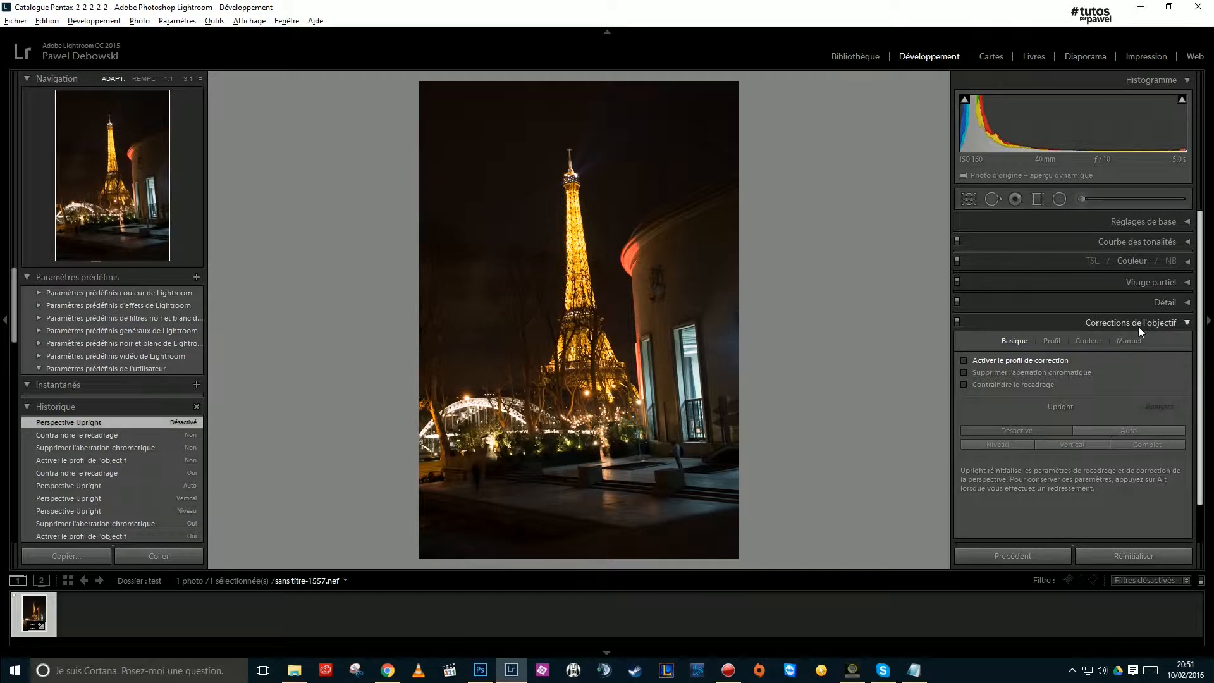
Enable lens profile correction and chromatic aberration removal, and save them as the preset Correction de l'objectif in the D600 folder
{"action": "left_click", "coordinate": [962, 372]}
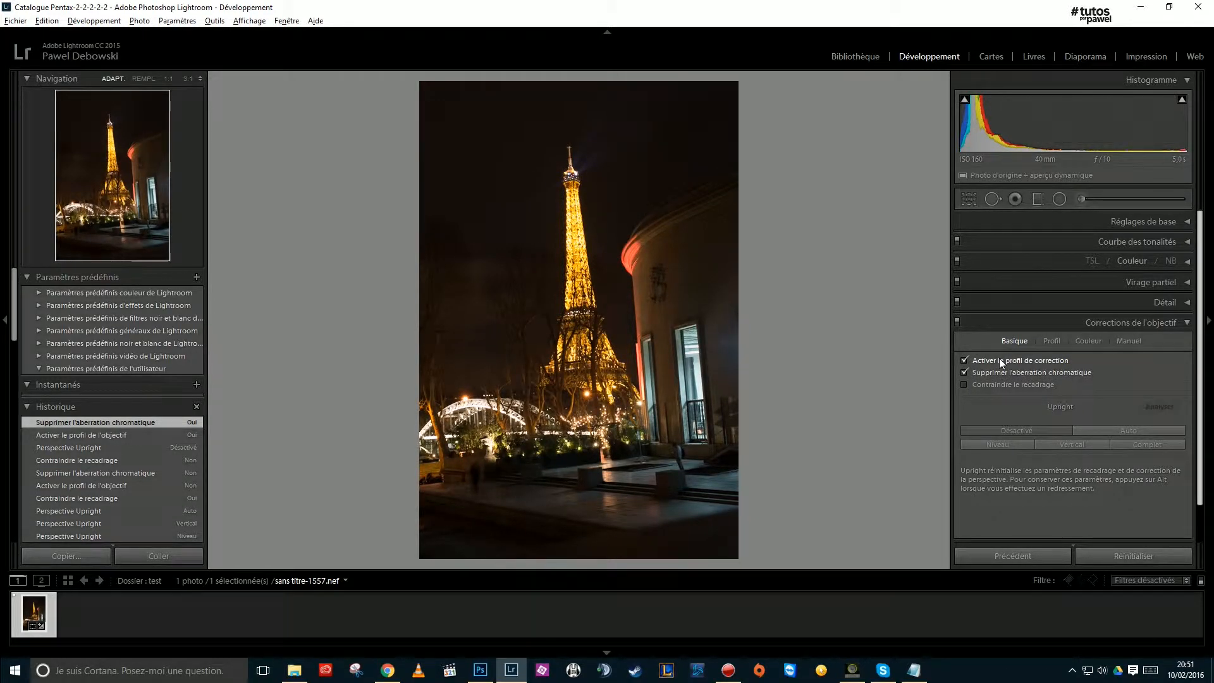
{"action": "left_click", "coordinate": [1051, 341]}
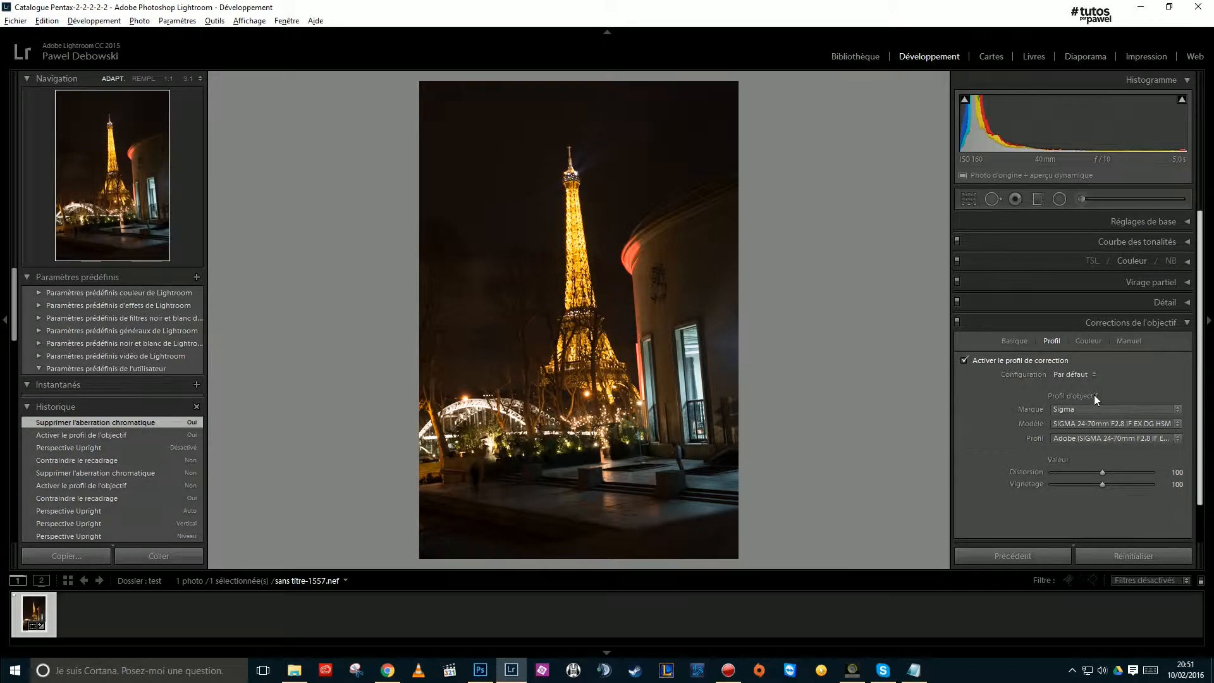
{"action": "left_click", "coordinate": [1074, 422]}
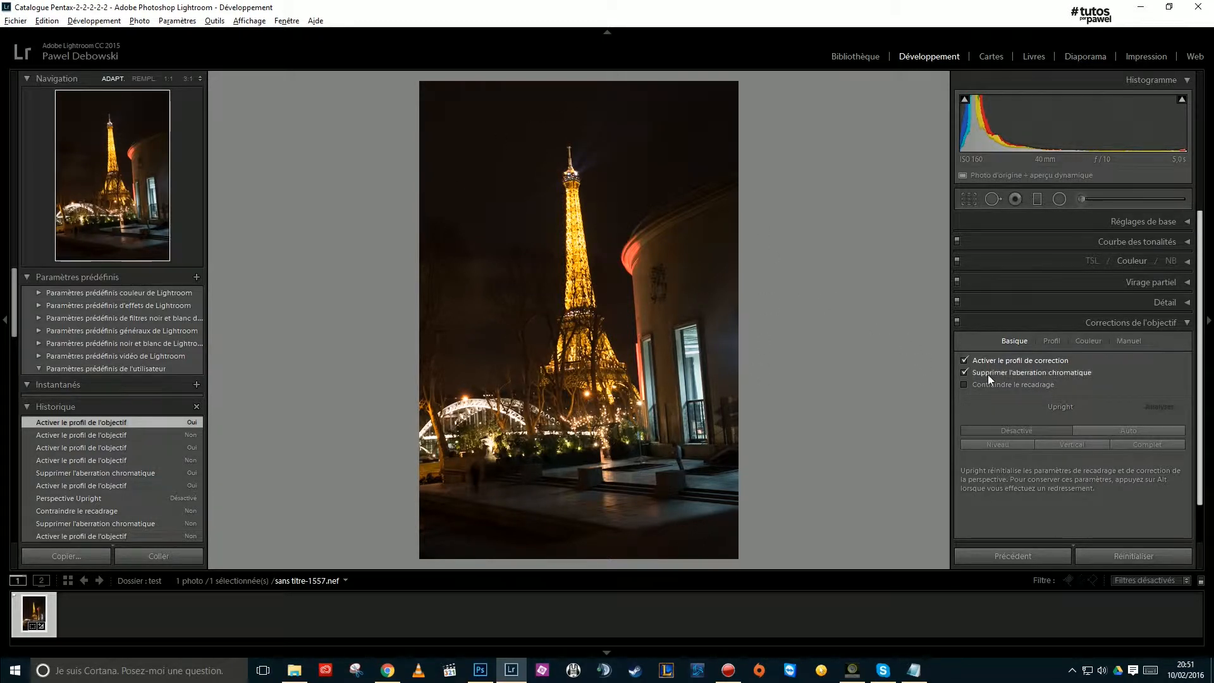
{"action": "left_click", "coordinate": [195, 277]}
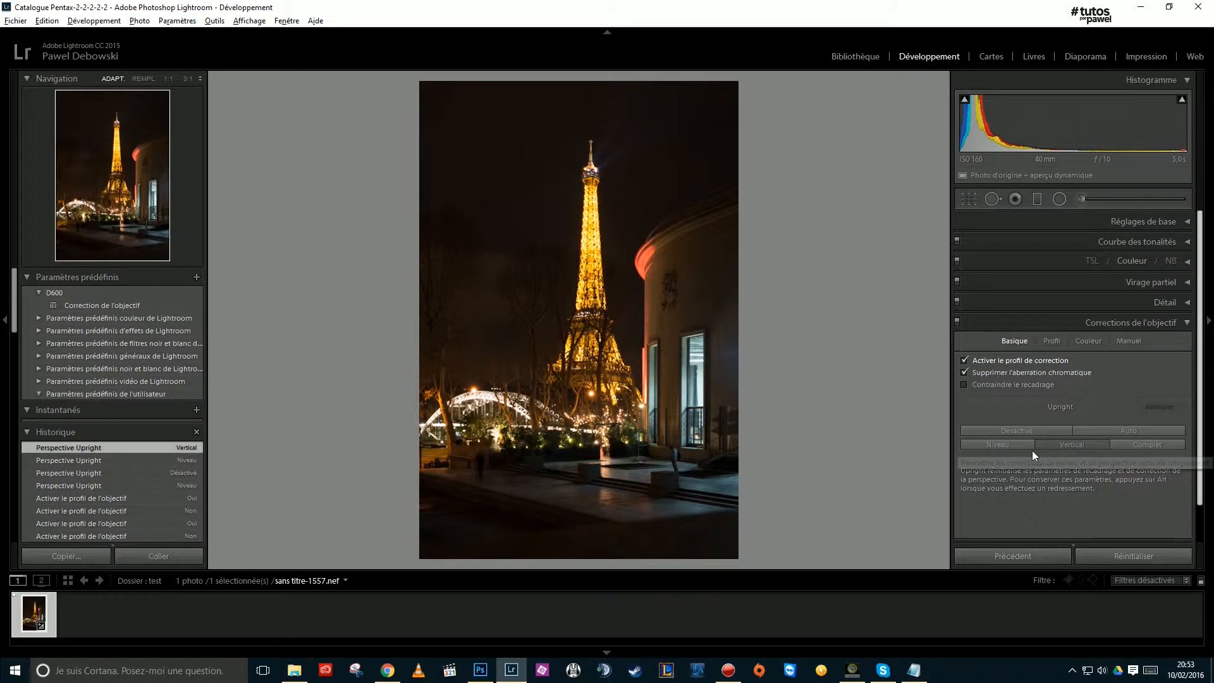
Compare the Niveau and Vertical Upright corrections, and apply Auto with Contraindre le recadrage enabled
{"action": "left_click", "coordinate": [1027, 447]}
{"action": "left_click", "coordinate": [1053, 440]}
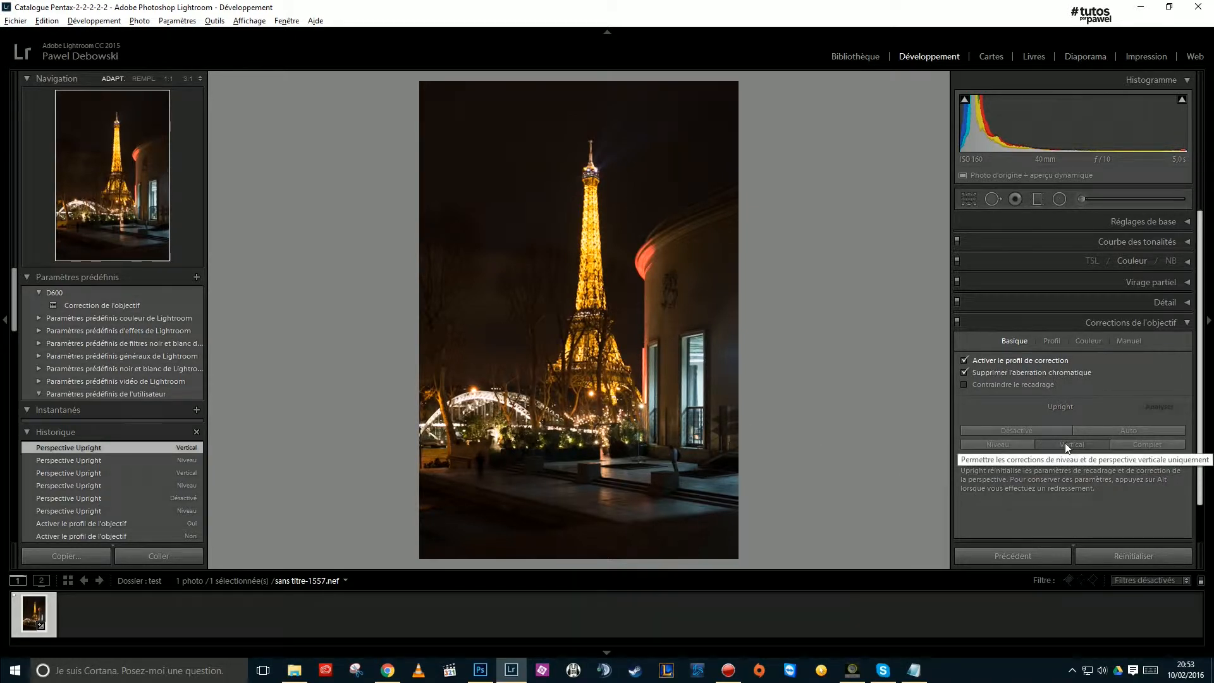
{"action": "left_click", "coordinate": [1127, 430]}
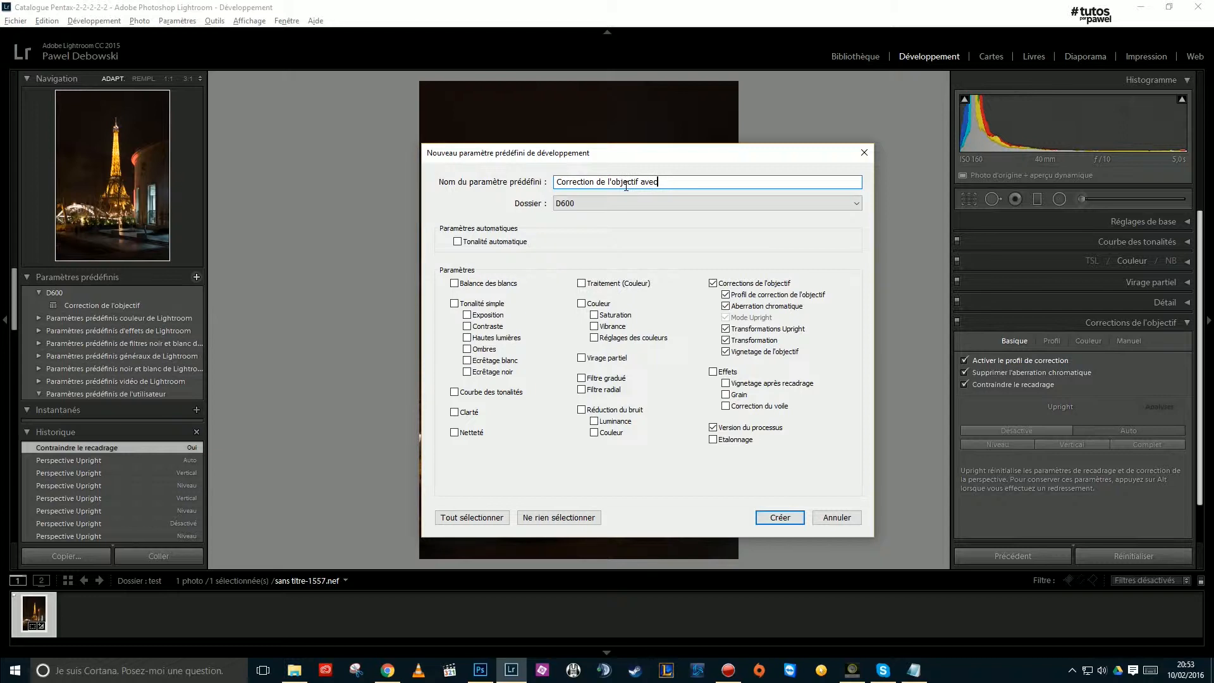
Save the lens and Upright settings as a preset named Correction de l'objectif + Upright in the D600 folder
{"action": "type", "text": "Upright"}
{"action": "key", "text": "Left"}
{"action": "key", "text": "Left"}
{"action": "key", "text": "Left"}
{"action": "key", "text": "Left"}
{"action": "key", "text": "shift+Left"}
{"action": "key", "text": "shift+Left"}
{"action": "key", "text": "shift+Left"}
{"action": "key", "text": "shift+Left"}
{"action": "key", "text": "shift+Left"}
{"action": "type", "text": "+"}
{"action": "key", "text": "Return"}
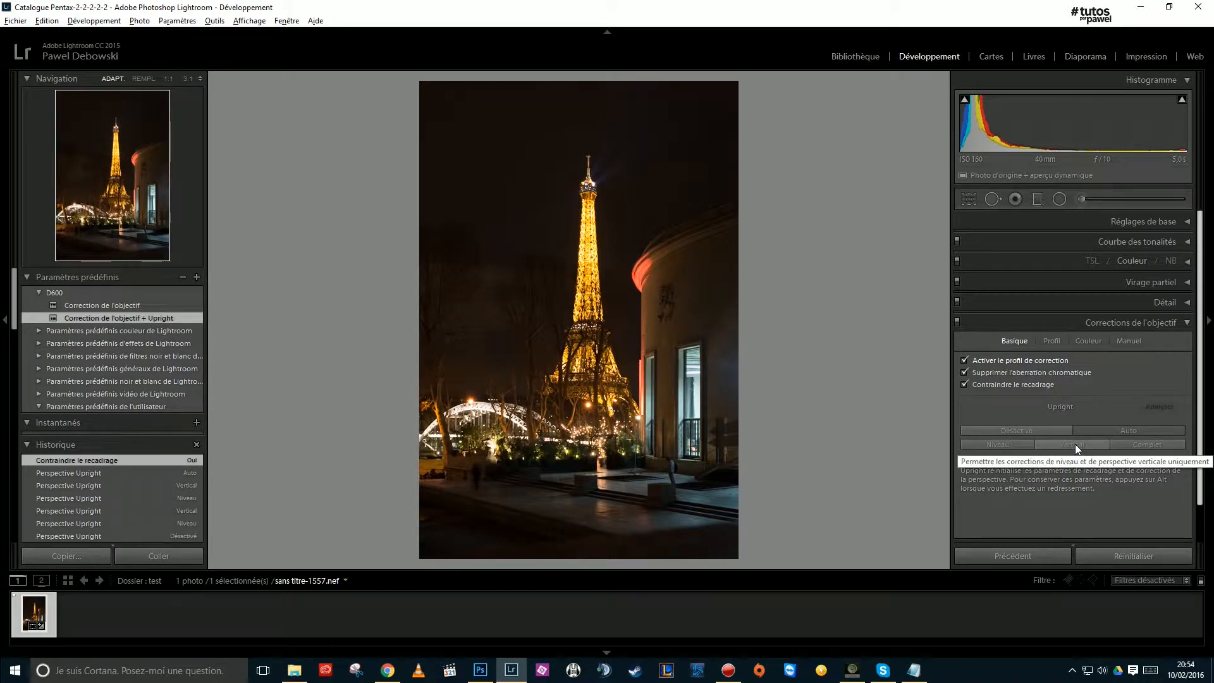
Start a photo import from the library and choose the D600 preset Correction de l'objectif as its develop setting
{"action": "left_click", "coordinate": [844, 61]}
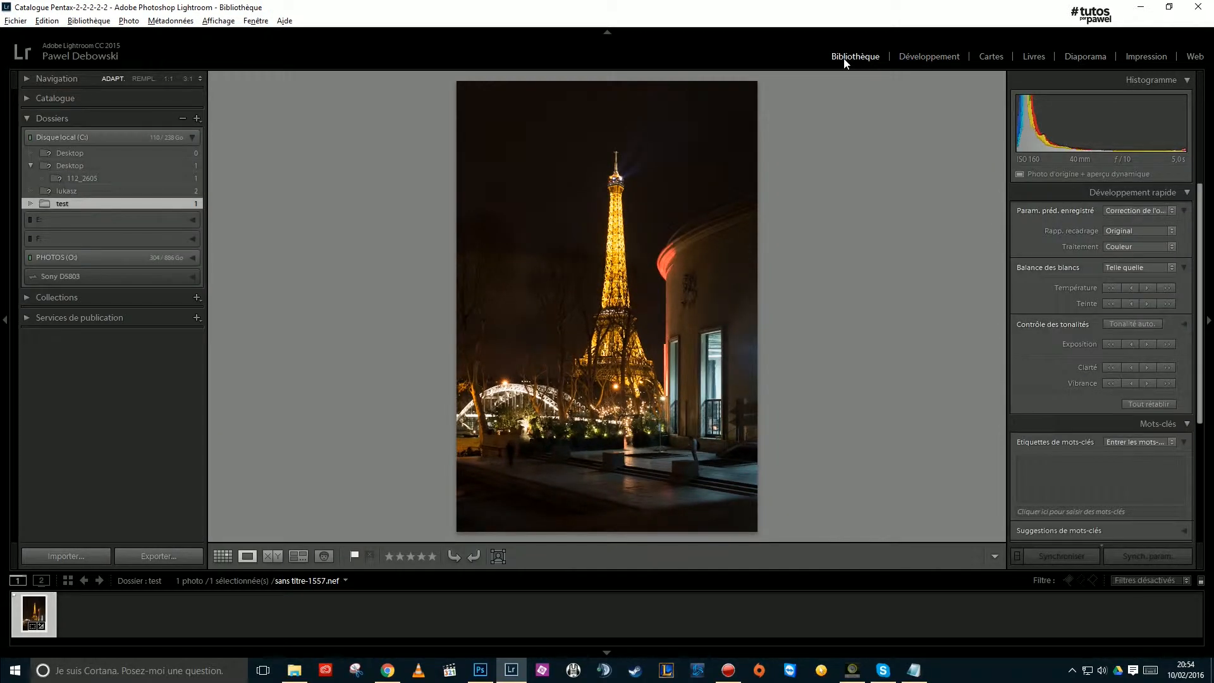
{"action": "left_click", "coordinate": [66, 556]}
{"action": "left_click", "coordinate": [1111, 253]}
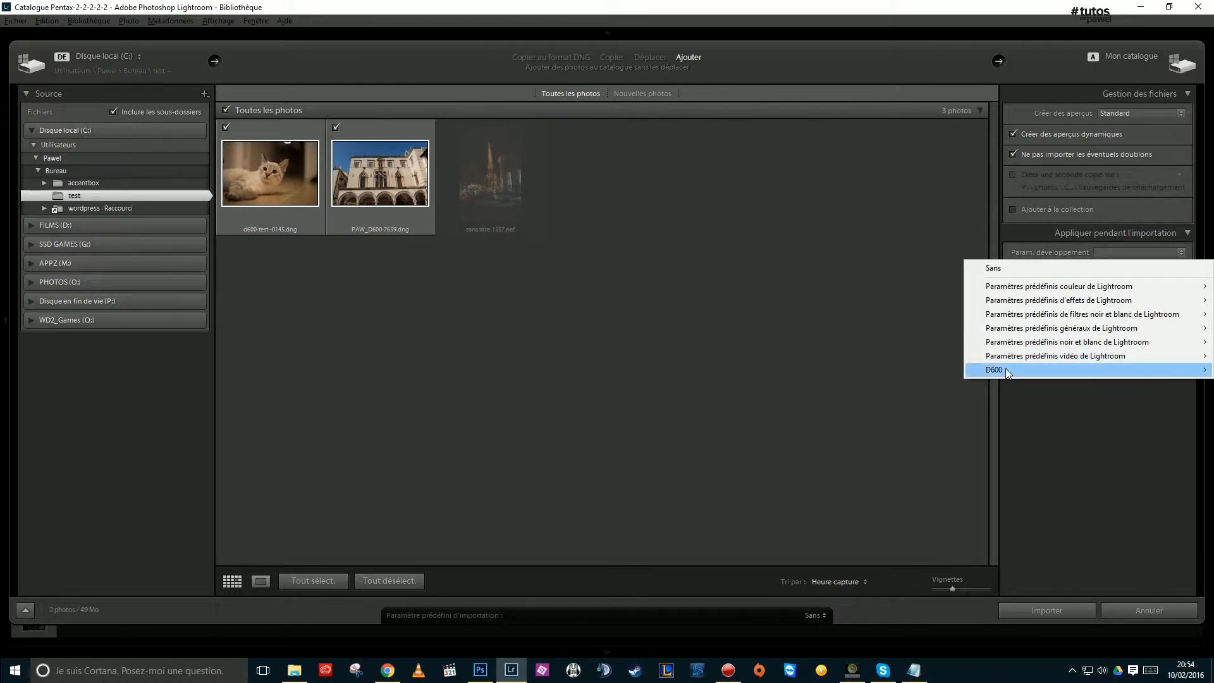
{"action": "mouse_move", "coordinate": [1007, 374]}
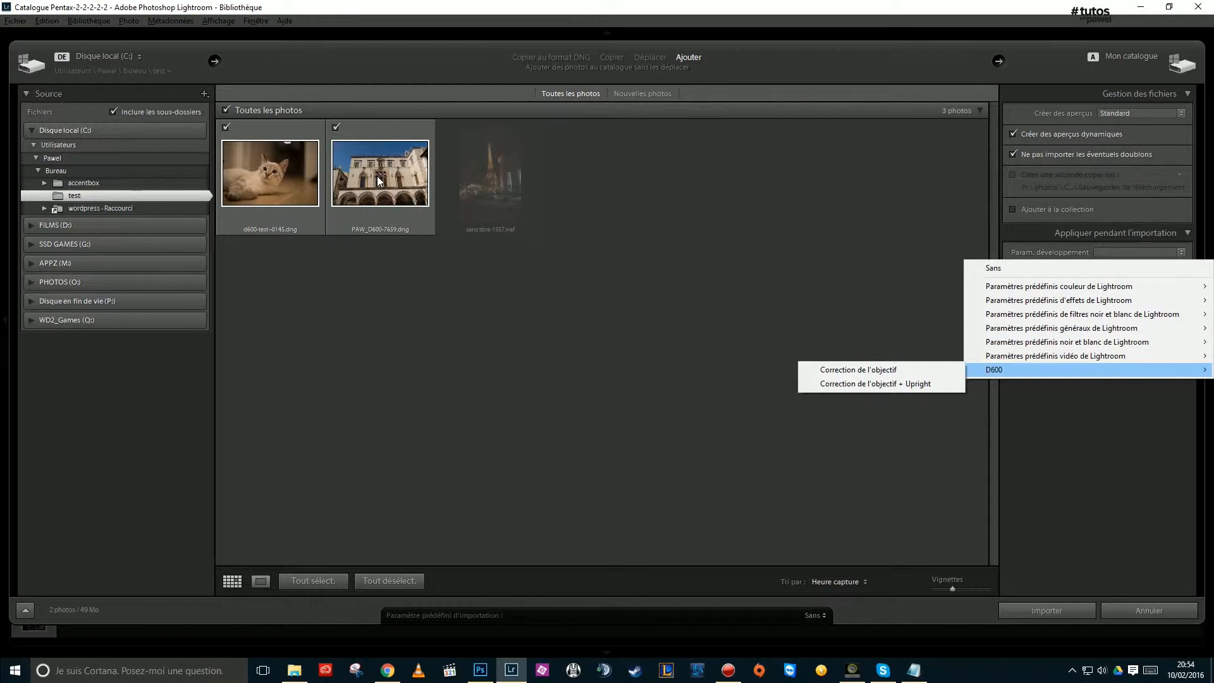
{"action": "left_click", "coordinate": [847, 376]}
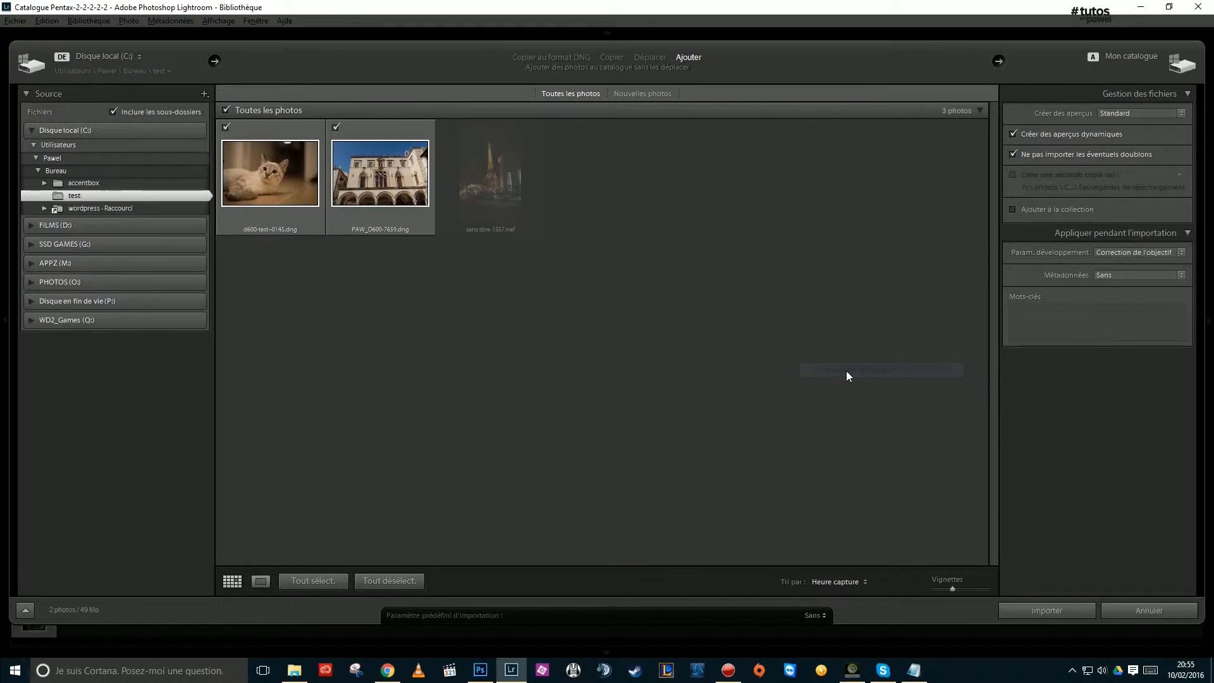
Start a new metadata preset for the import, based on the existing Copyright 24-70mm preset
{"action": "left_click", "coordinate": [1110, 276]}
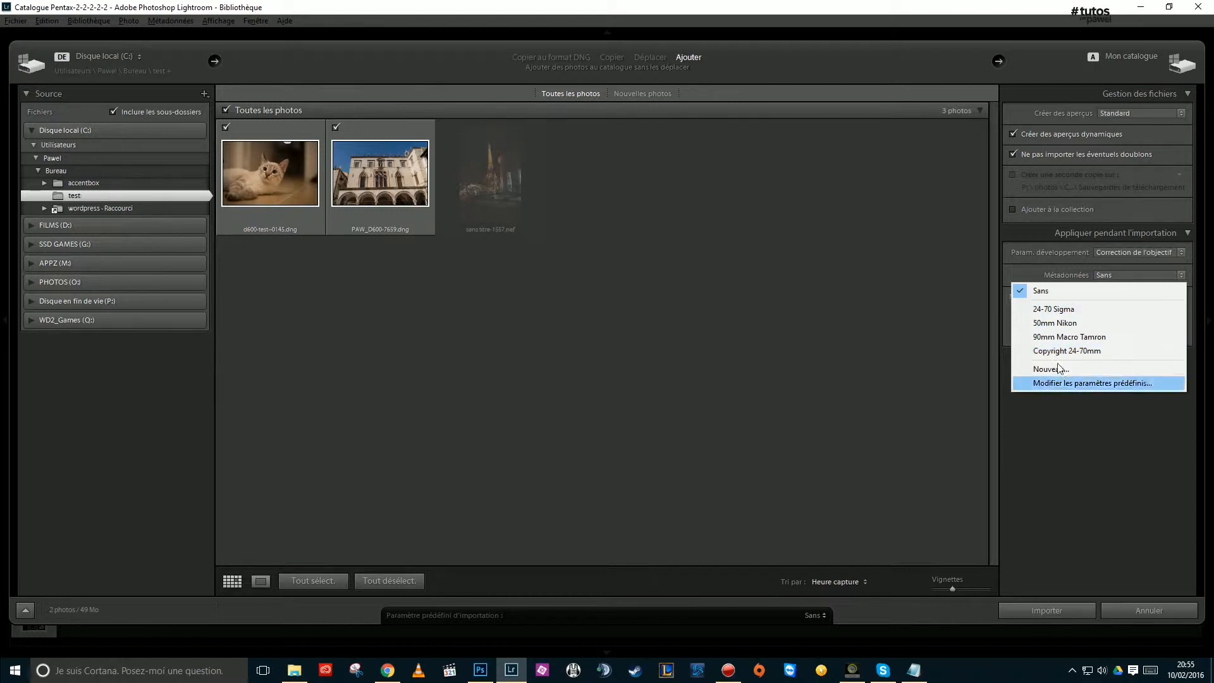
{"action": "left_click", "coordinate": [1027, 369]}
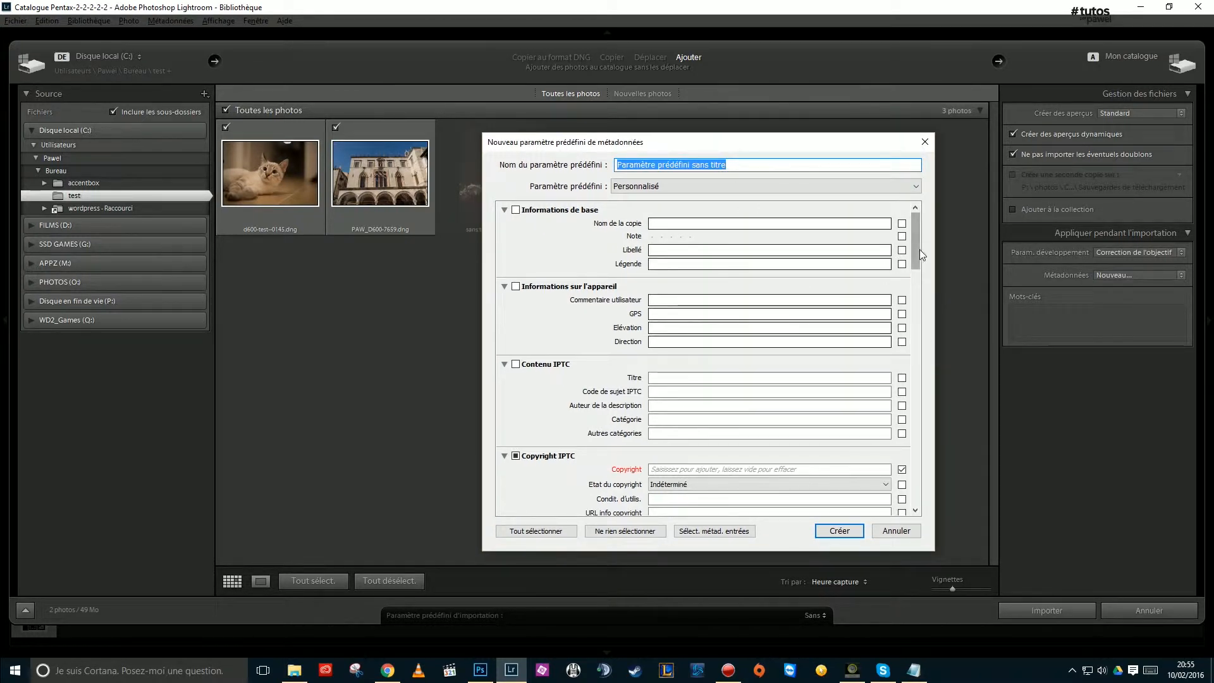
{"action": "left_click_drag", "start_coordinate": [915, 250], "coordinate": [914, 282]}
{"action": "left_click", "coordinate": [766, 186]}
{"action": "left_click", "coordinate": [664, 198]}
Review the copyright and creator fields in the new metadata preset
{"action": "left_click_drag", "start_coordinate": [711, 291], "coordinate": [639, 294]}
{"action": "left_click", "coordinate": [667, 291]}
{"action": "left_click_drag", "start_coordinate": [715, 291], "coordinate": [610, 288]}
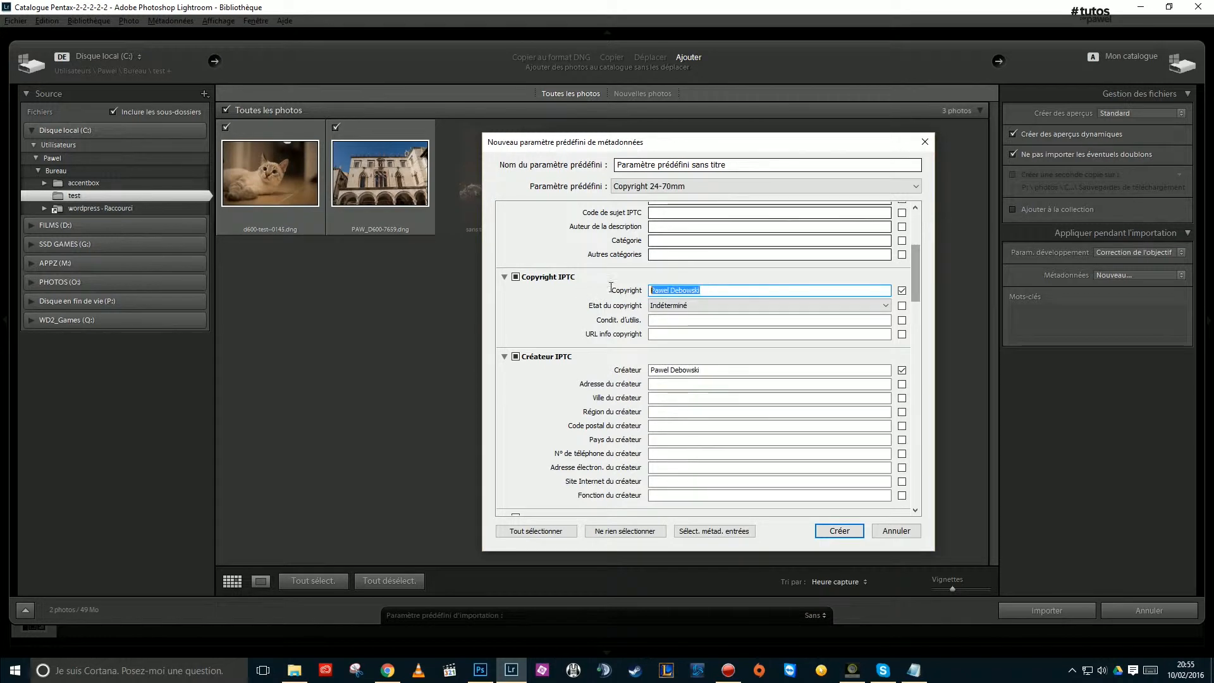
{"action": "left_click_drag", "start_coordinate": [705, 370], "coordinate": [637, 372]}
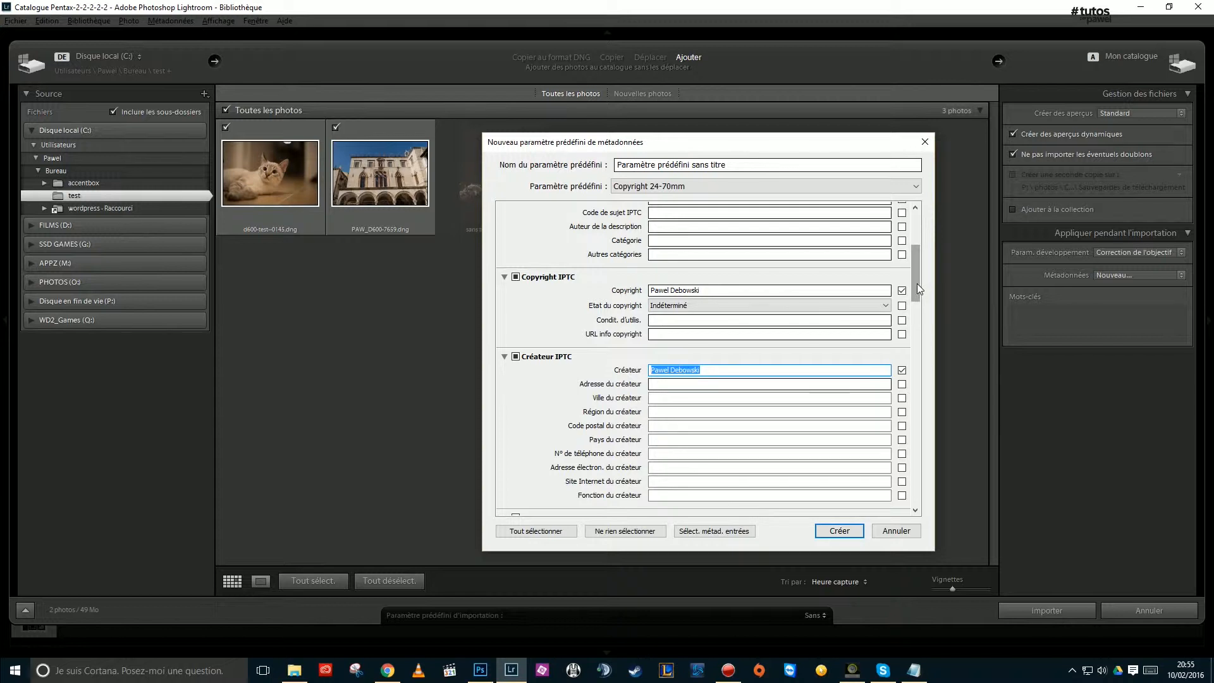
{"action": "left_click_drag", "start_coordinate": [916, 284], "coordinate": [913, 294]}
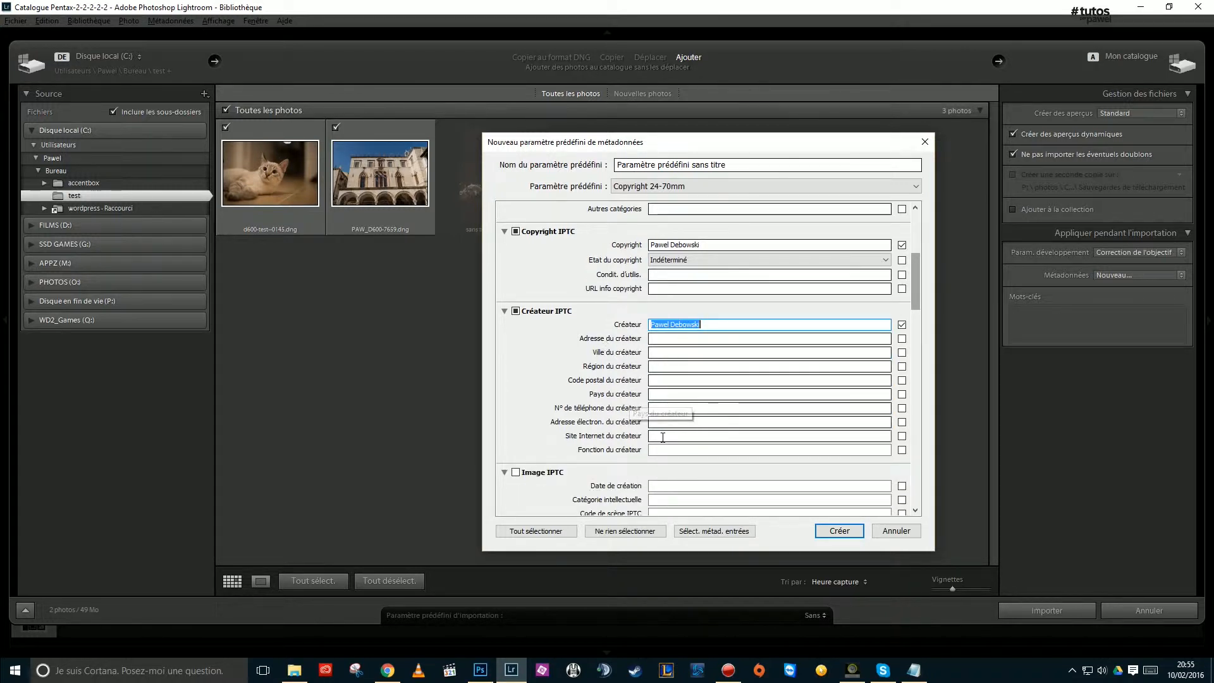
{"action": "scroll", "coordinate": [638, 443], "scroll_direction": "up", "scroll_amount": 5}
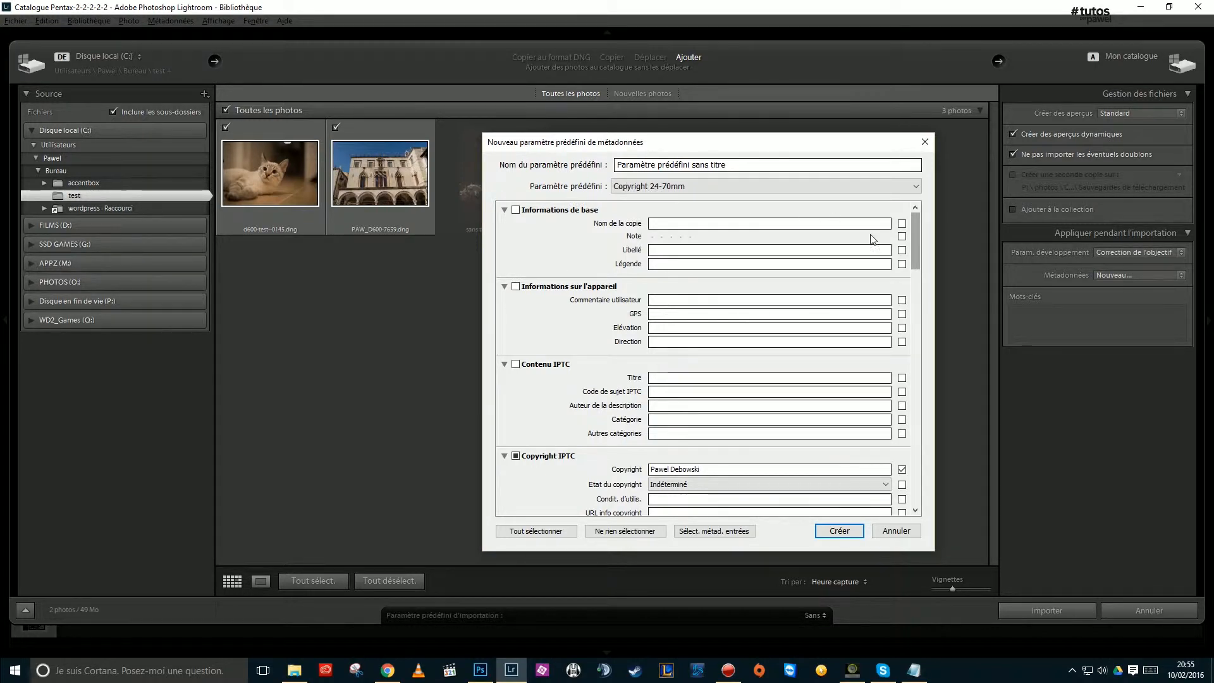
Review the camera, brand, lens and aperture keywords at the end of the metadata preset
{"action": "left_click_drag", "start_coordinate": [915, 237], "coordinate": [916, 496]}
{"action": "left_click", "coordinate": [696, 496]}
{"action": "left_click", "coordinate": [791, 494]}
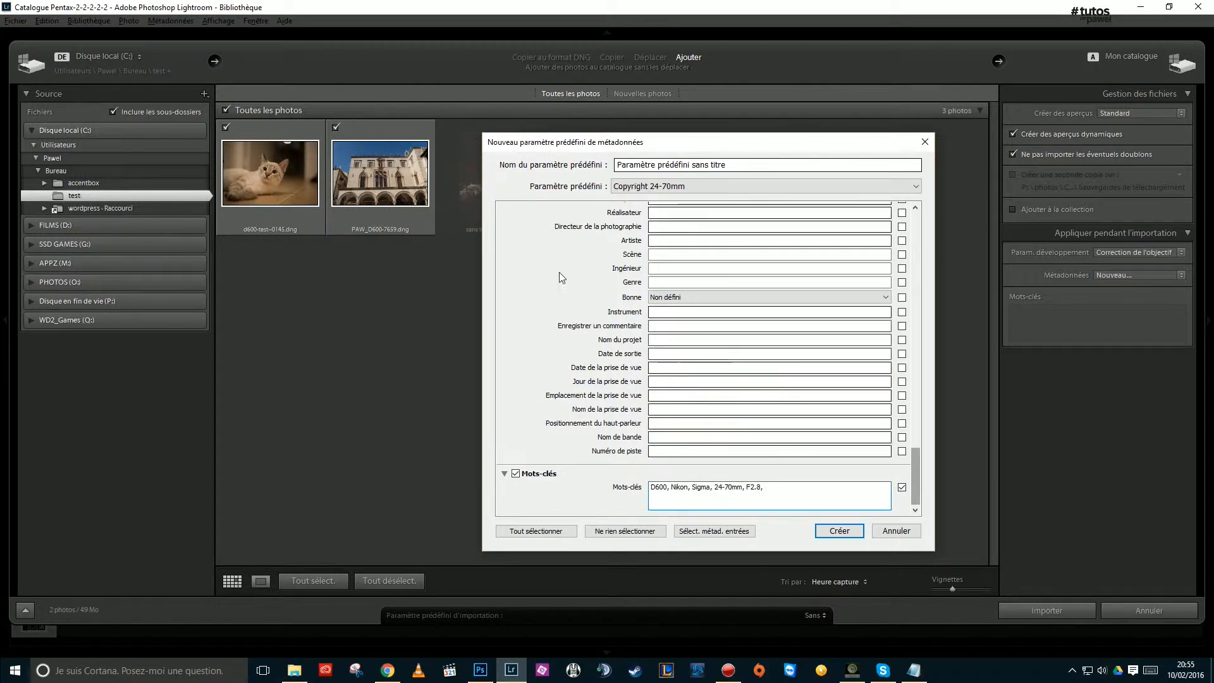
{"action": "double_click", "coordinate": [698, 488]}
{"action": "left_click", "coordinate": [661, 488]}
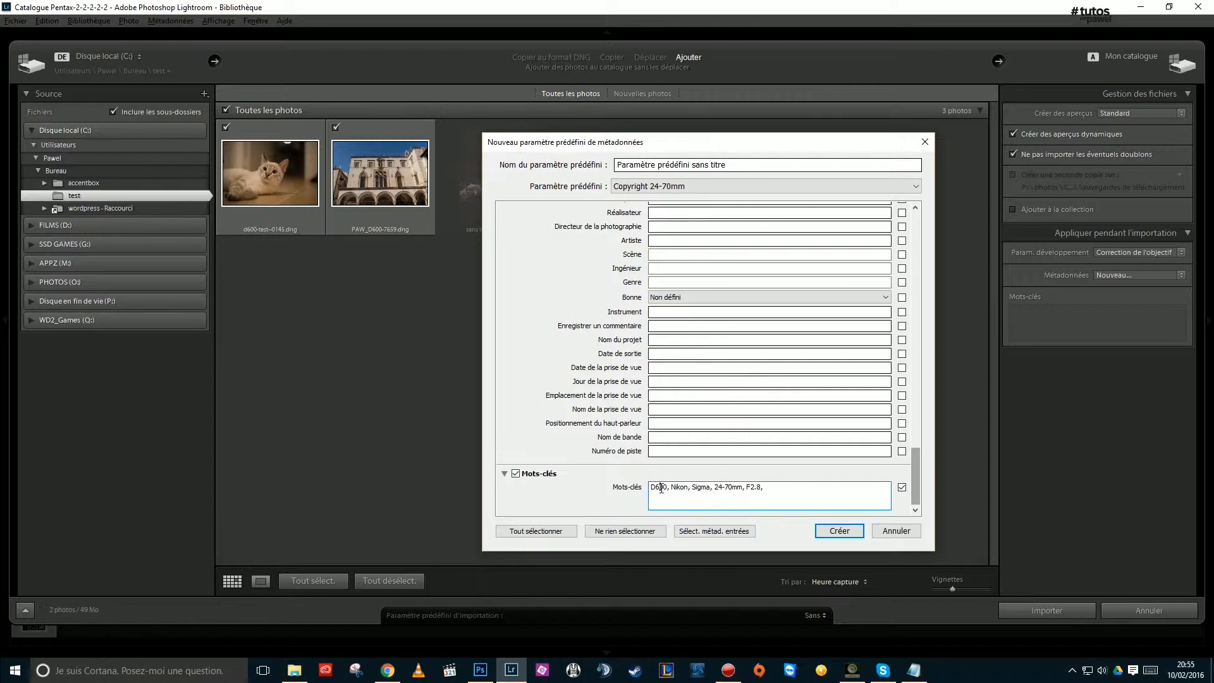
{"action": "double_click", "coordinate": [678, 488]}
{"action": "double_click", "coordinate": [656, 488]}
{"action": "left_click_drag", "start_coordinate": [768, 487], "coordinate": [745, 485]}
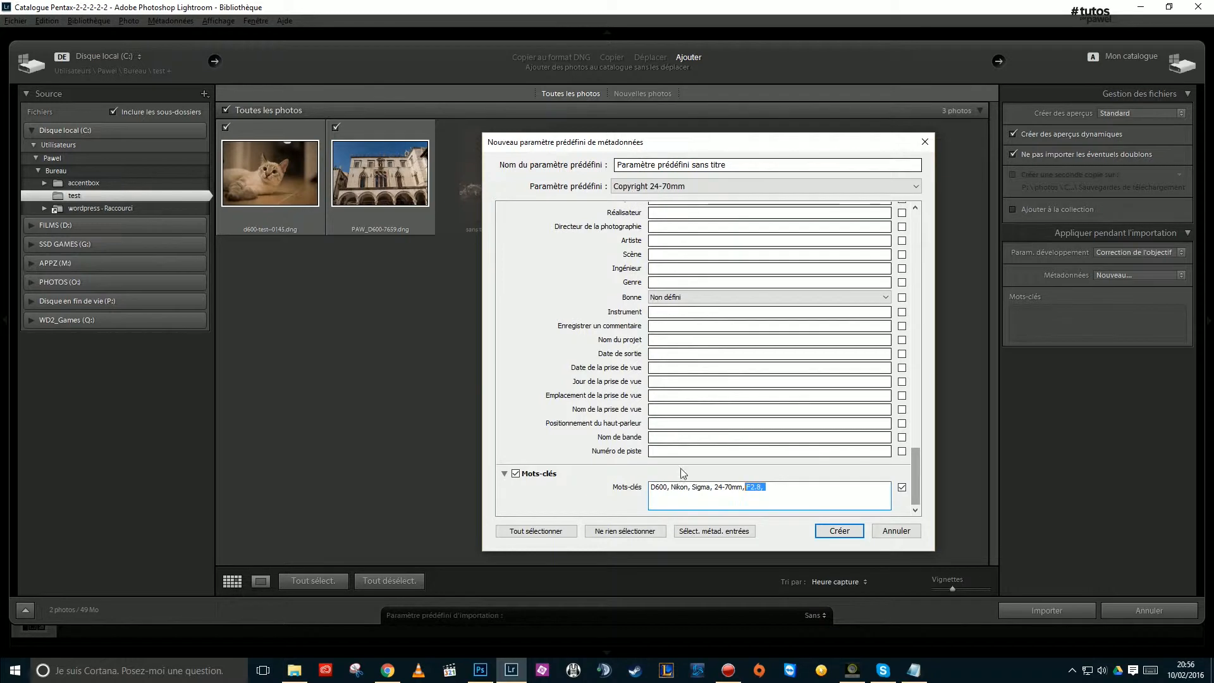
Save the current metadata settings as a new preset named Copyright
{"action": "left_click", "coordinate": [647, 187]}
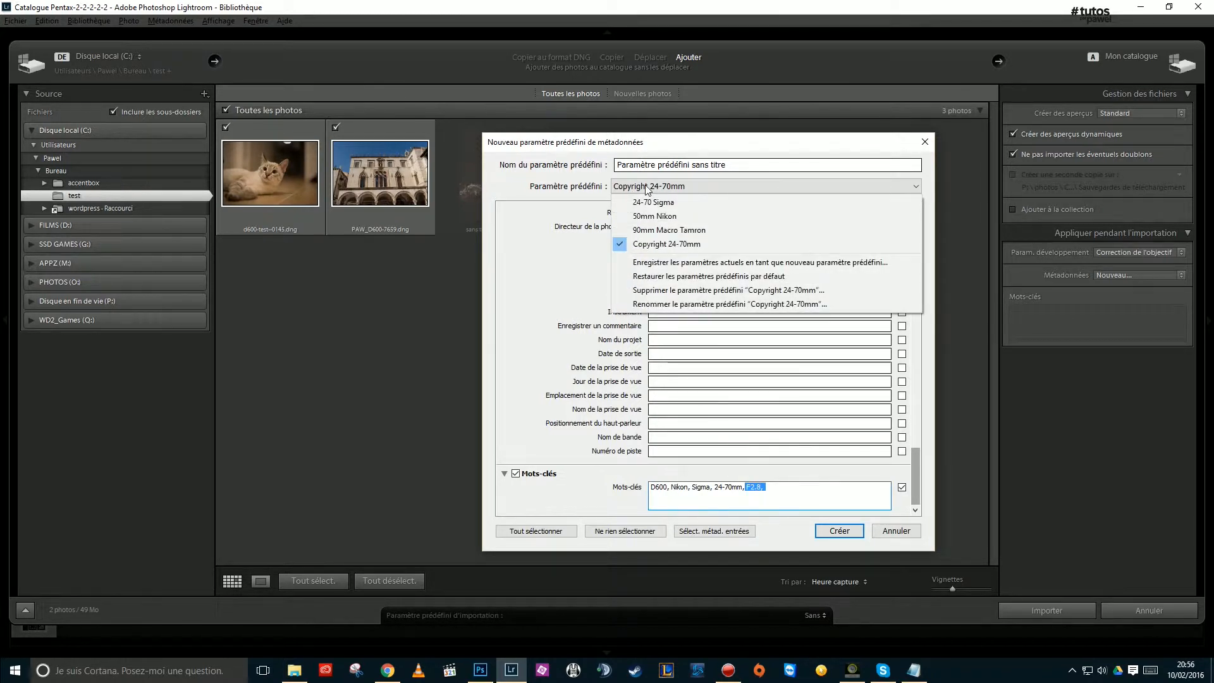
{"action": "left_click", "coordinate": [554, 174]}
{"action": "left_click", "coordinate": [652, 189]}
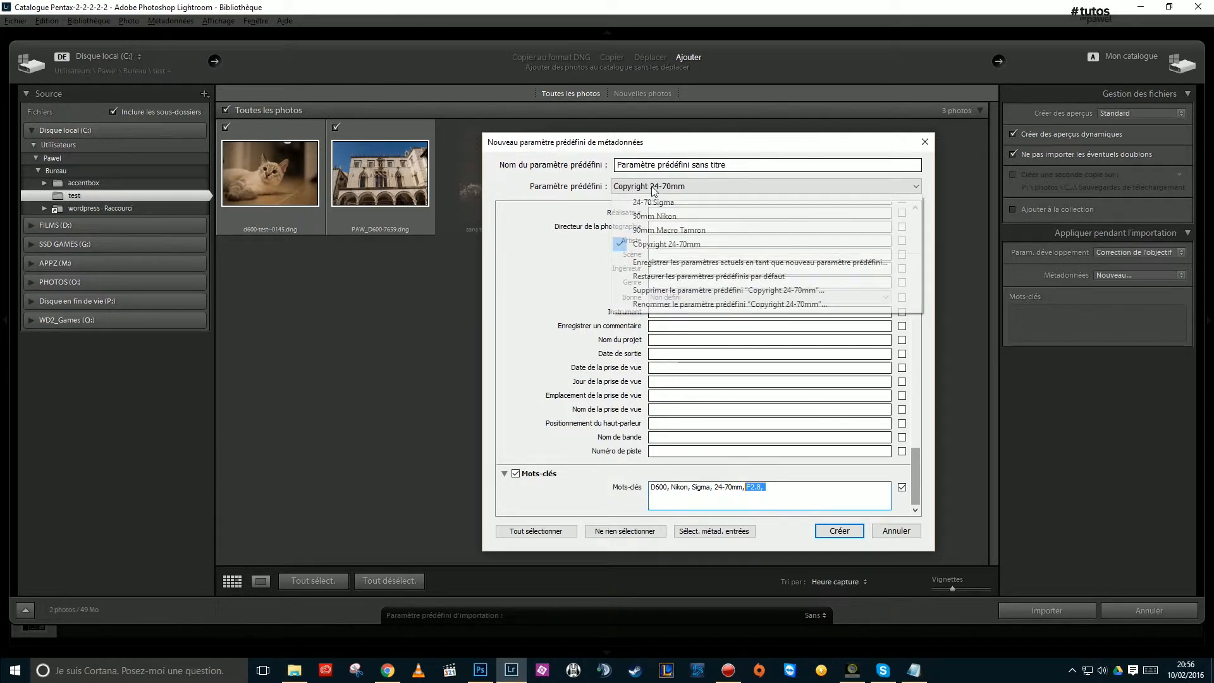
{"action": "left_click", "coordinate": [655, 262]}
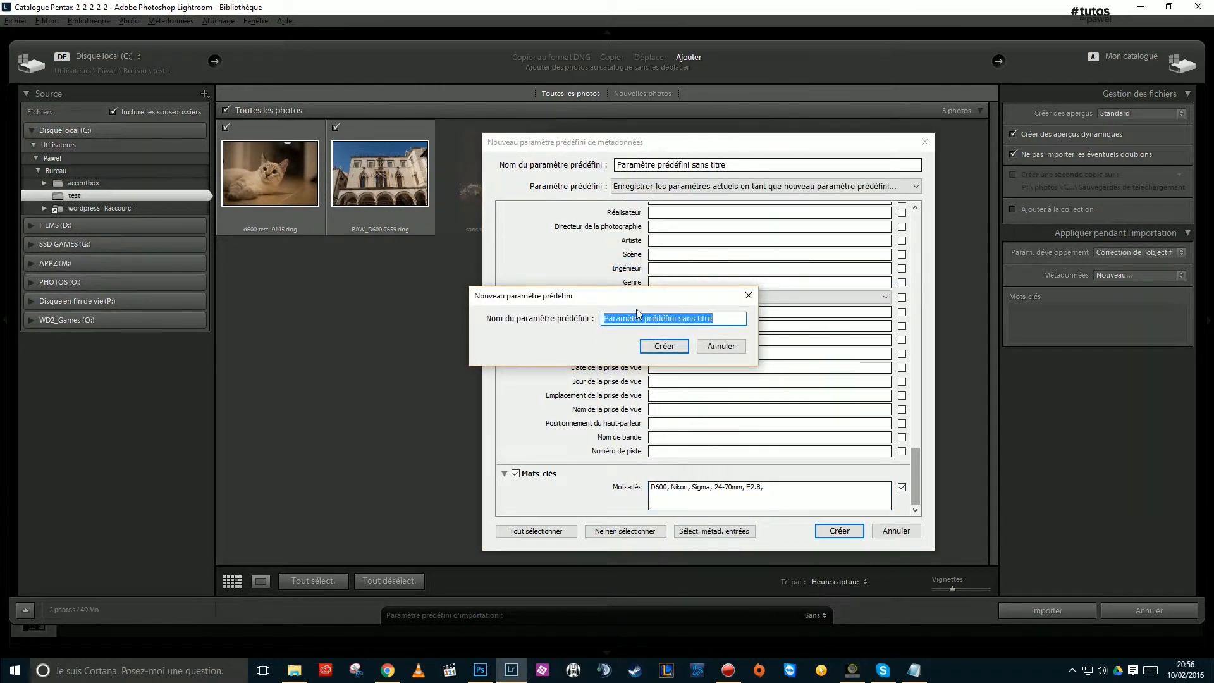
{"action": "type", "text": "Copy"}
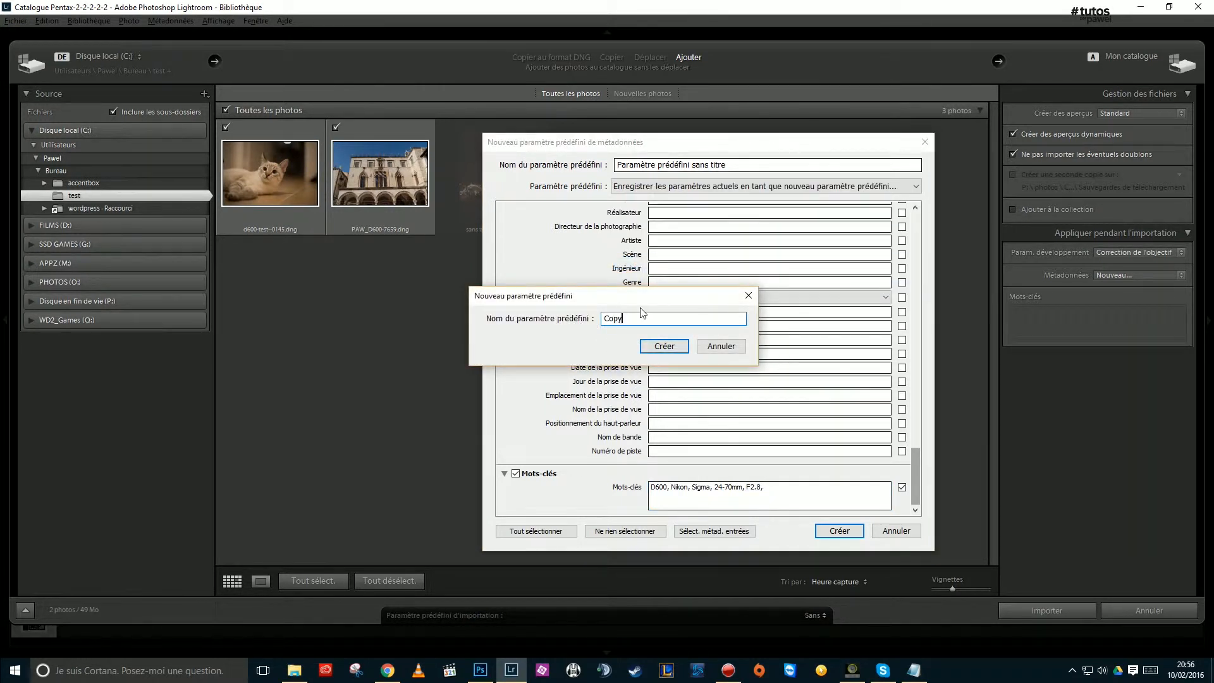
{"action": "type", "text": "right"}
{"action": "left_click", "coordinate": [663, 346]}
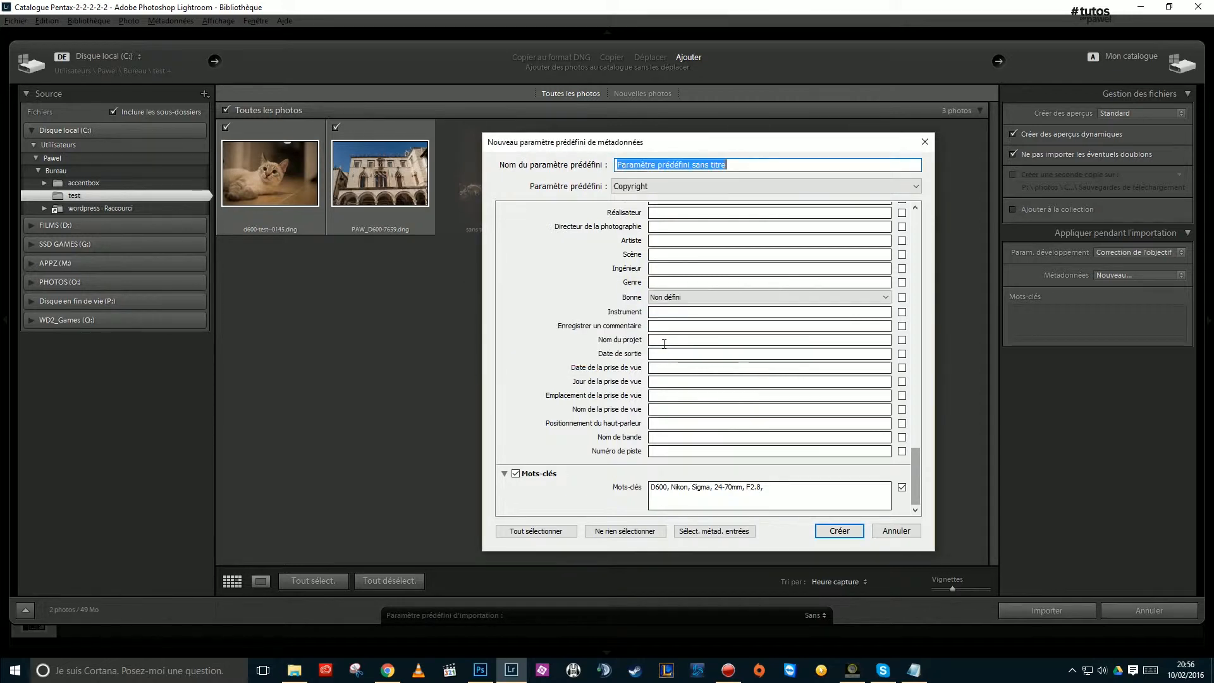
Confirm the metadata preset and import the checked photos
{"action": "left_click", "coordinate": [838, 535]}
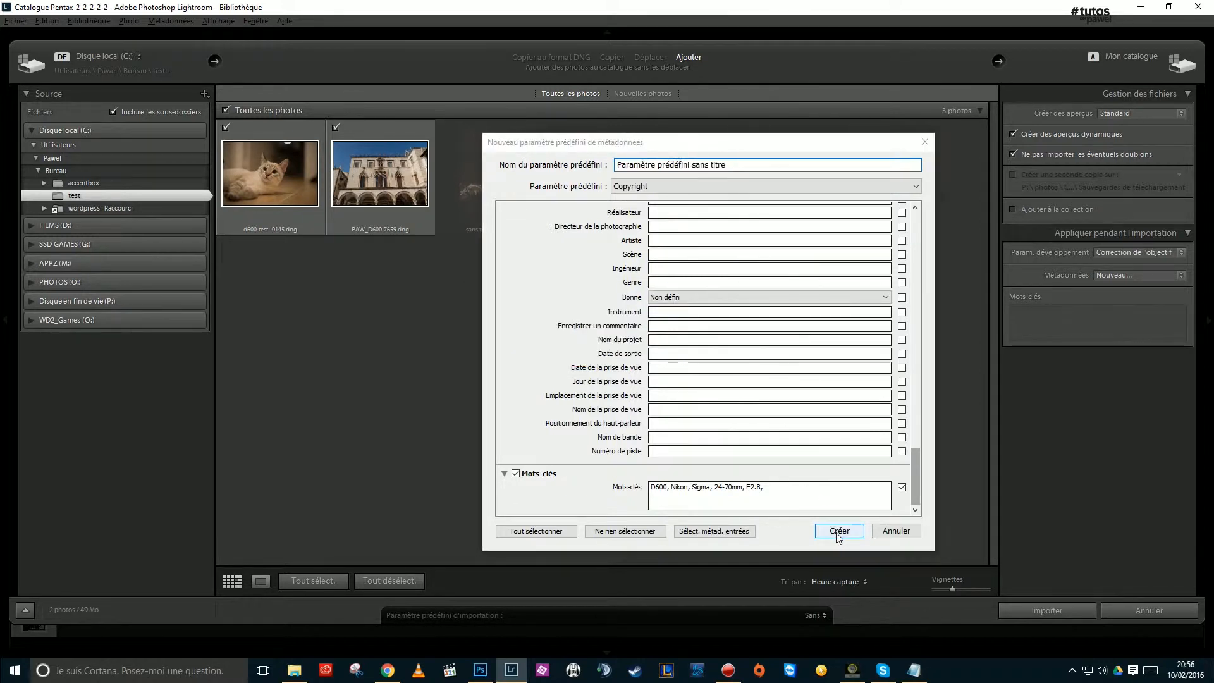
{"action": "left_click", "coordinate": [1034, 615]}
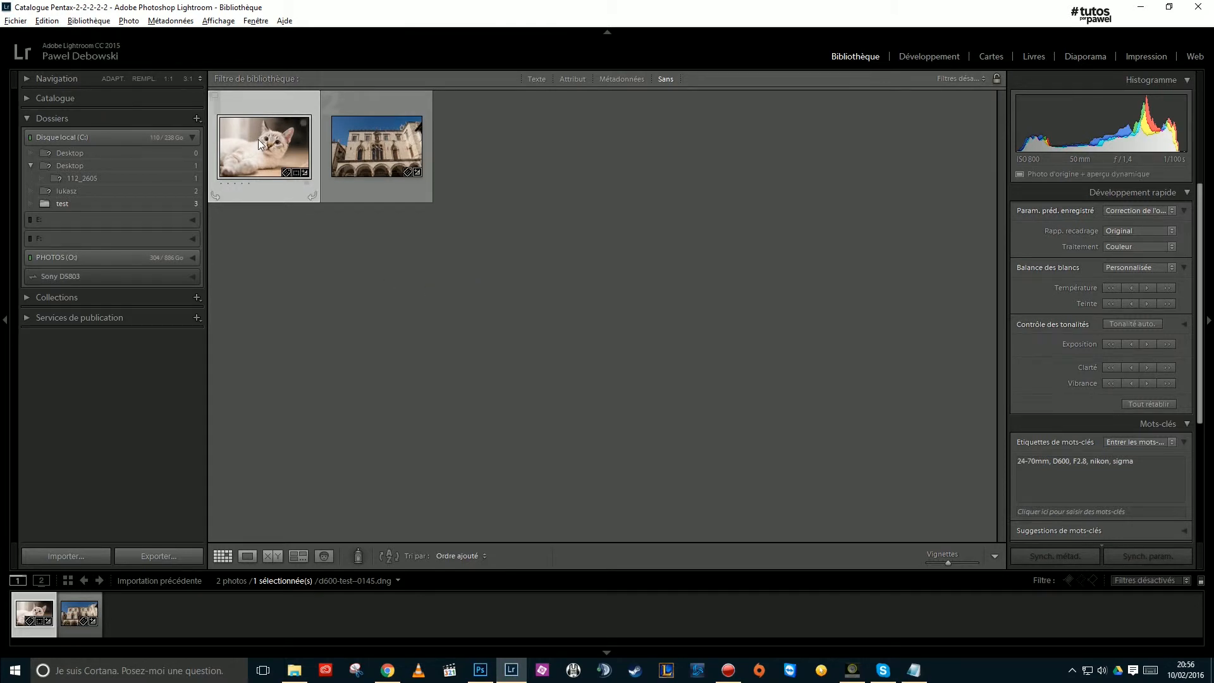
Open the imported cat photo and check its keywords and copyright metadata
{"action": "double_click", "coordinate": [266, 157]}
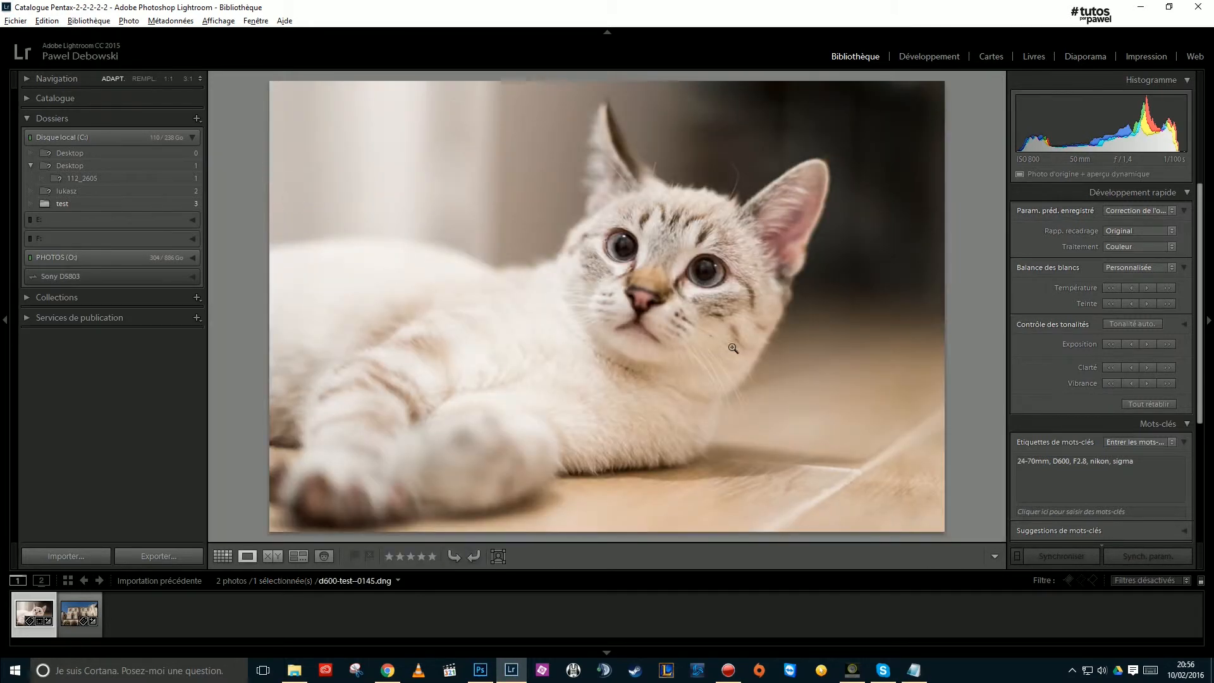
{"action": "left_click", "coordinate": [1059, 461]}
{"action": "left_click_drag", "start_coordinate": [1159, 463], "coordinate": [1025, 463]}
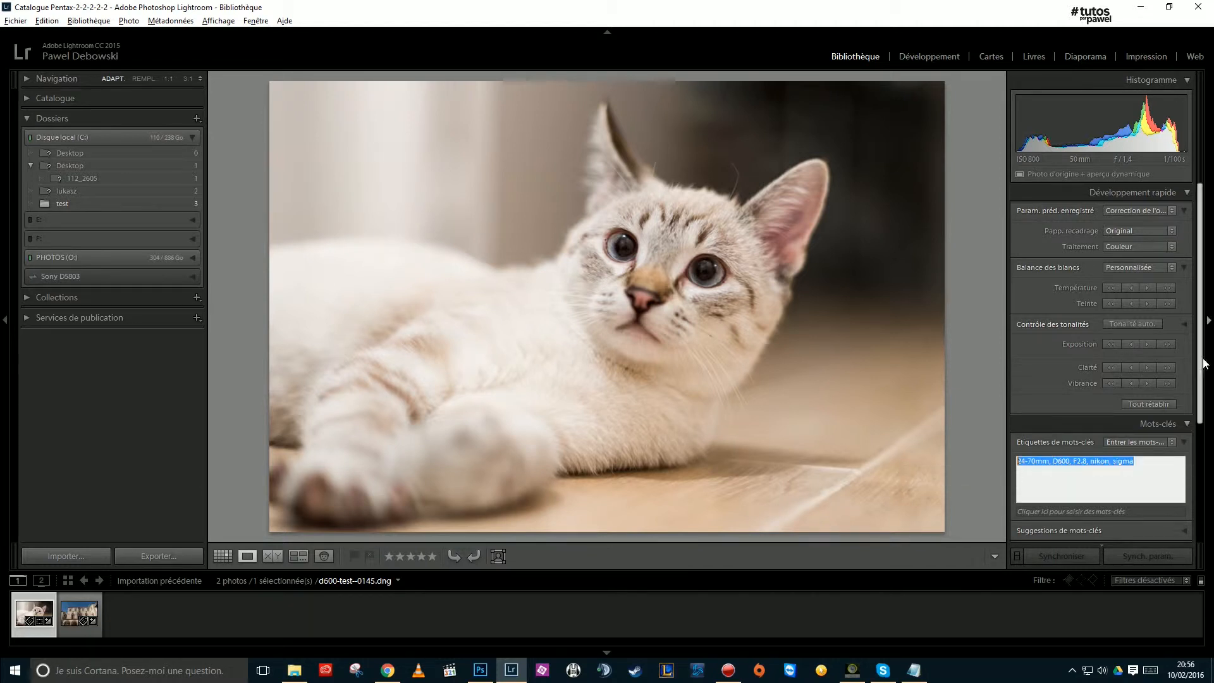
{"action": "left_click_drag", "start_coordinate": [1203, 362], "coordinate": [1208, 477]}
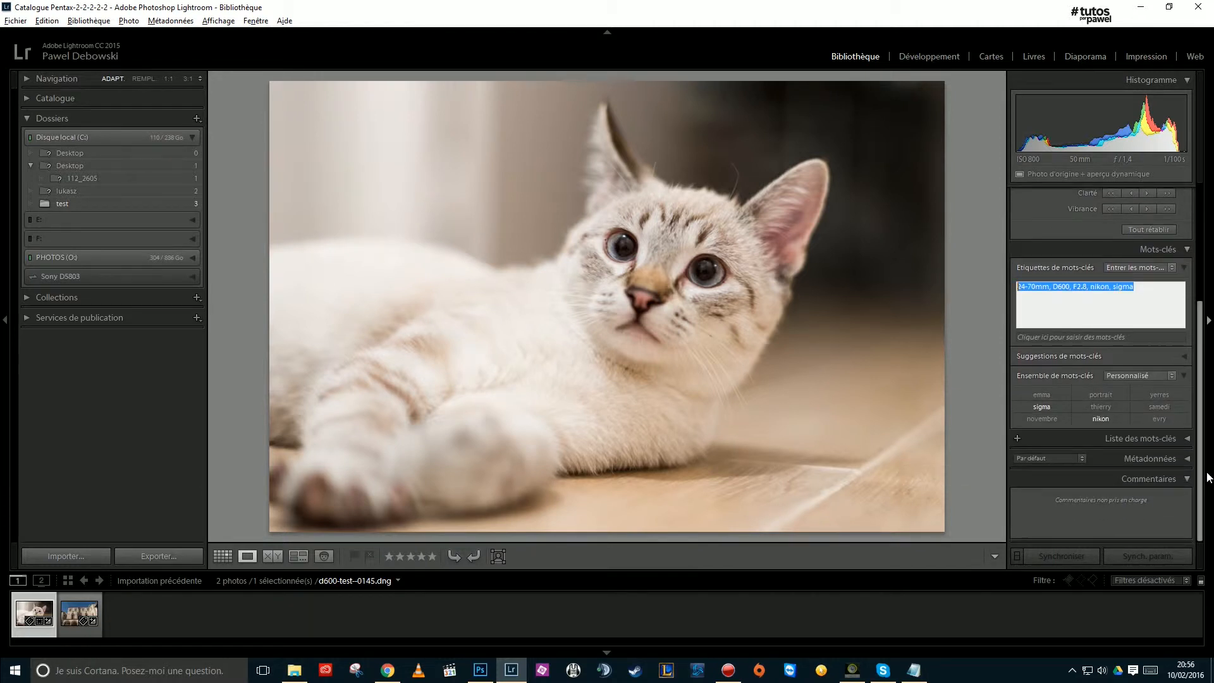
{"action": "left_click", "coordinate": [1185, 462]}
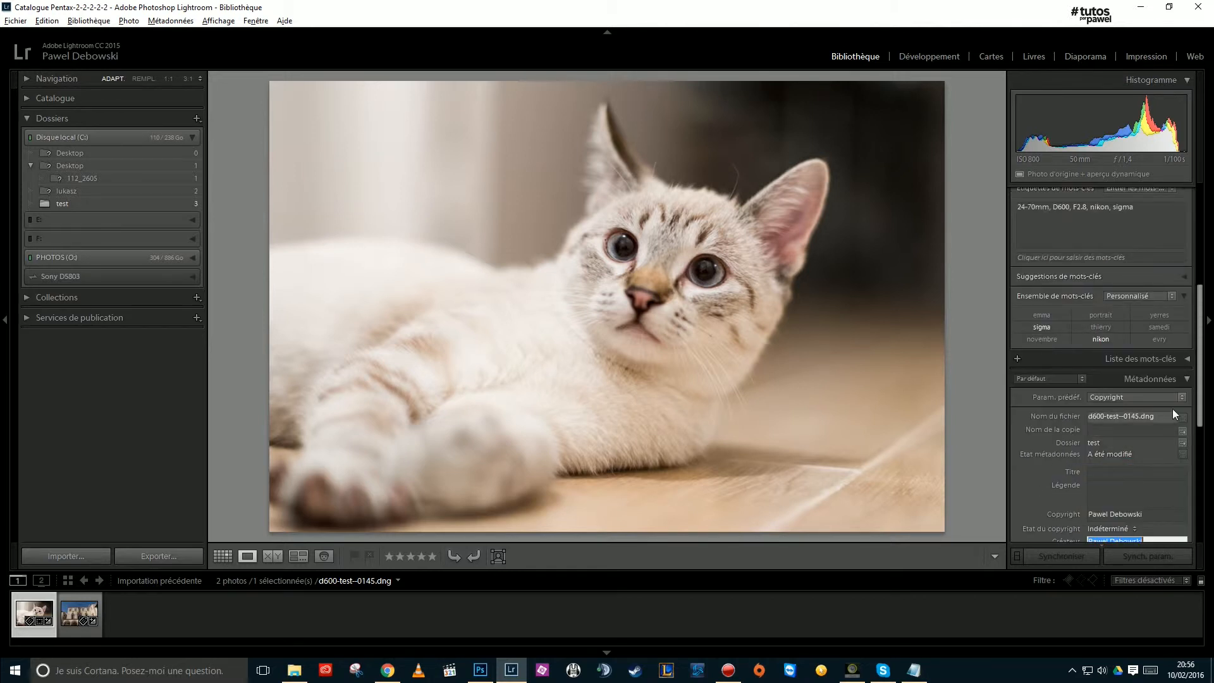
{"action": "left_click", "coordinate": [1186, 379]}
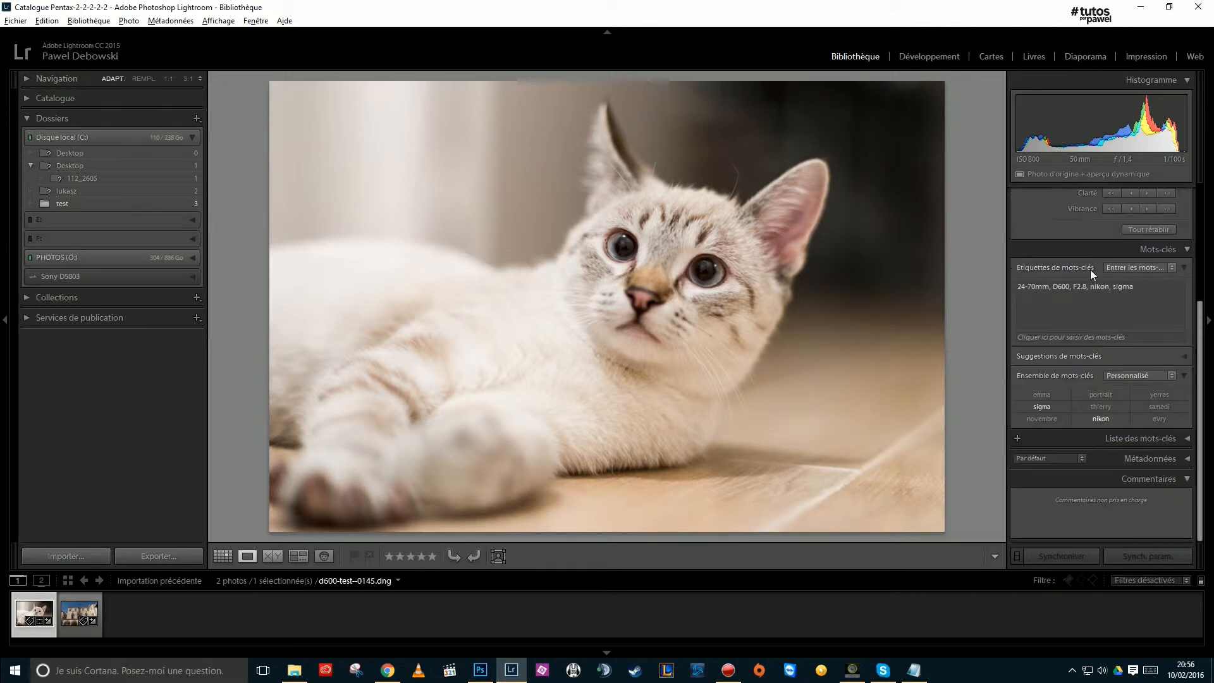
Check the cat photo's lens corrections in the Develop module and open the building photo there
{"action": "left_click", "coordinate": [912, 57]}
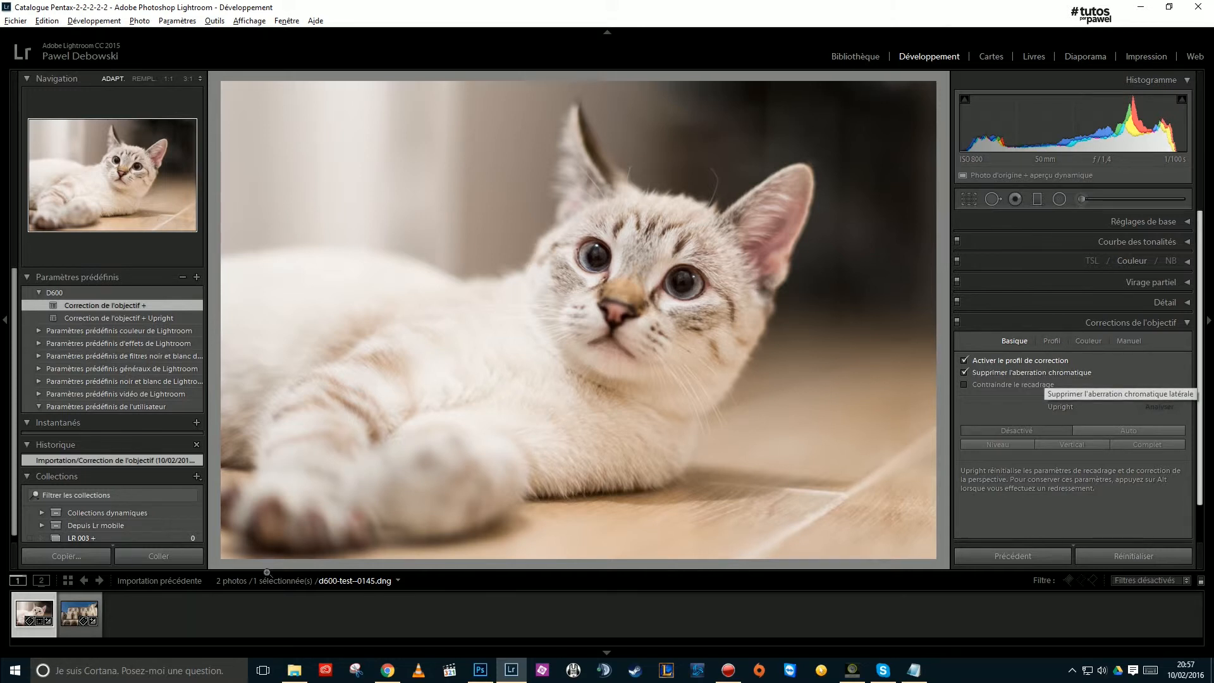
{"action": "left_click", "coordinate": [73, 622]}
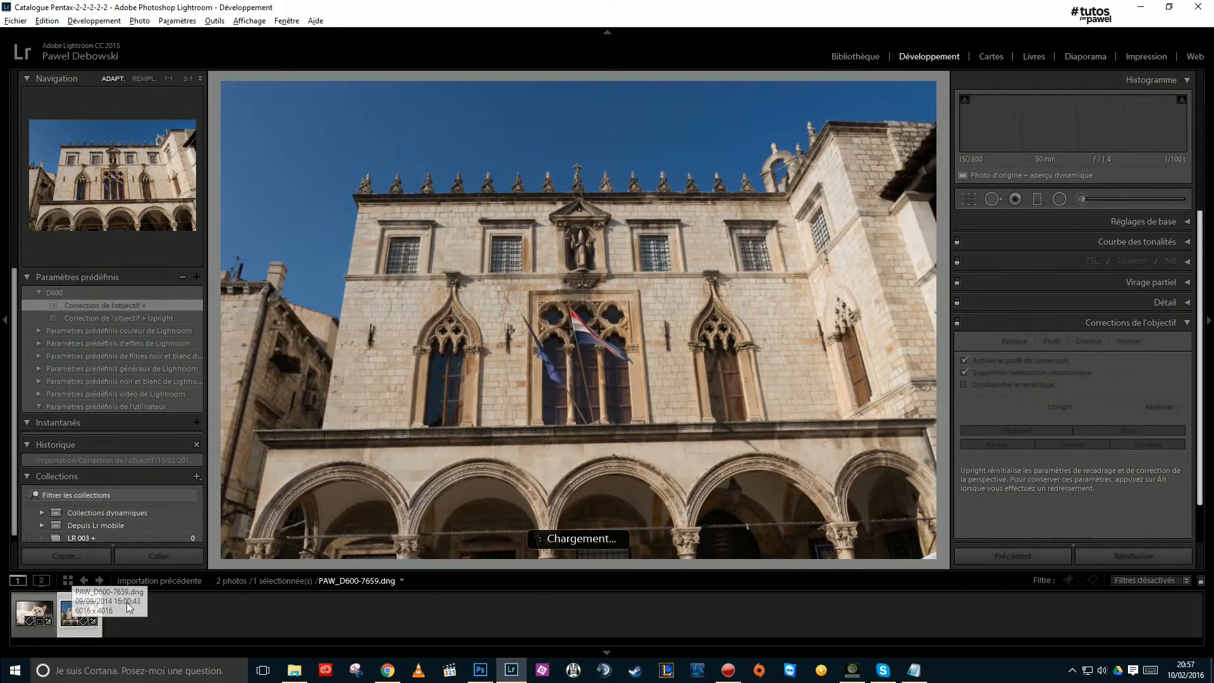